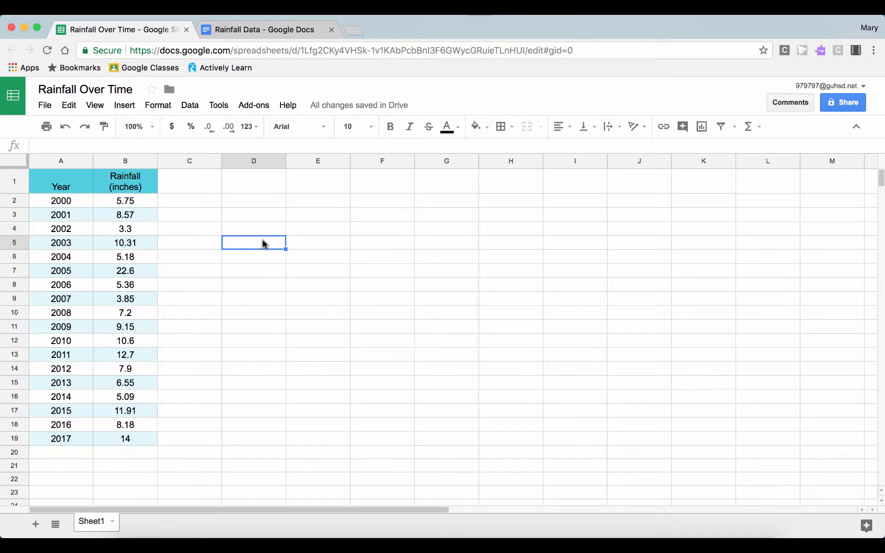
# Step: Label cell D7 "Sum" and cell D8 "Average"
pyautogui.write('Sum')
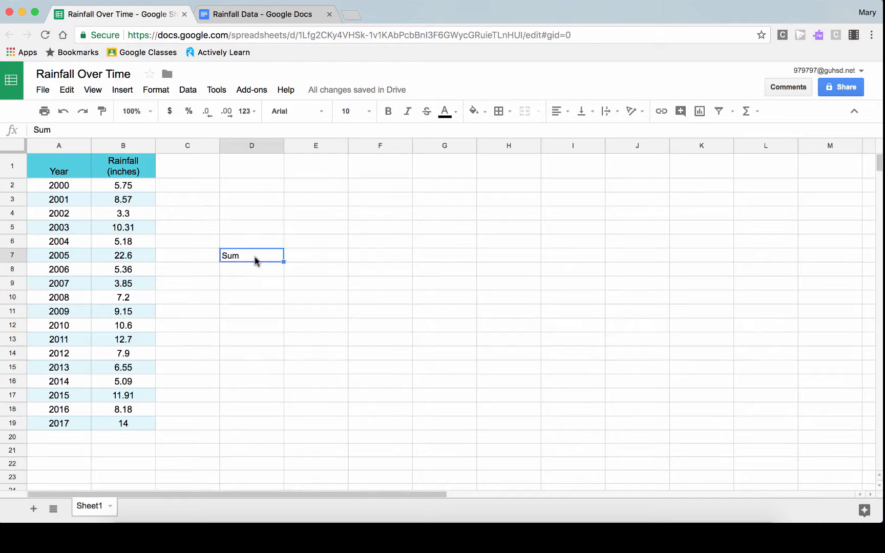
pyautogui.click(257, 274)
pyautogui.click(249, 271)
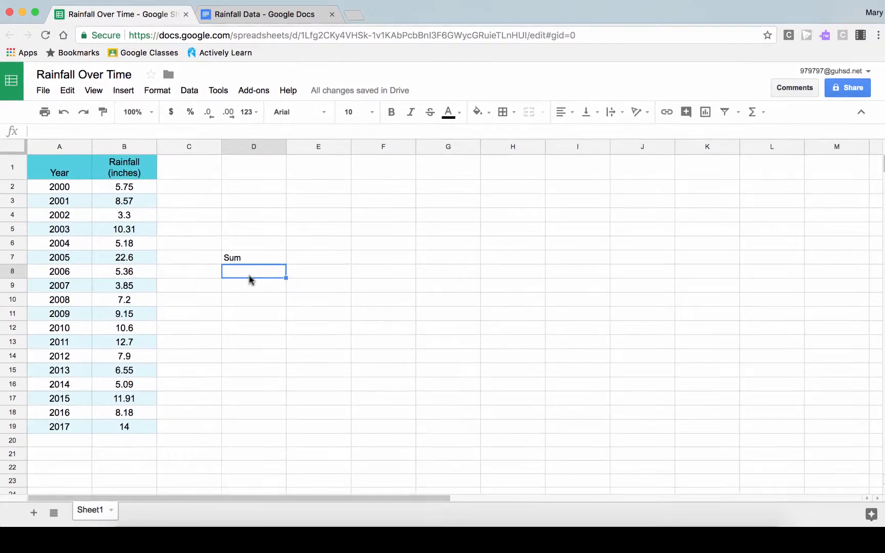
pyautogui.write('Average')
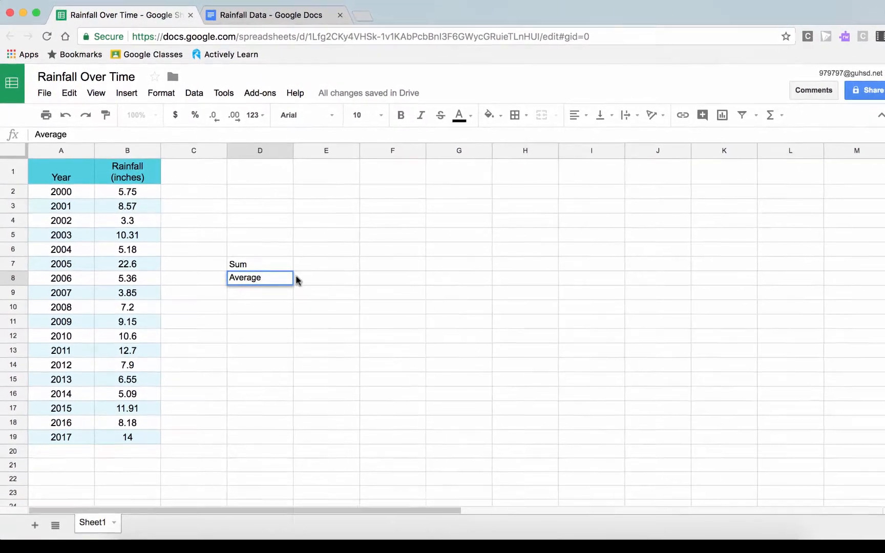
pyautogui.click(332, 267)
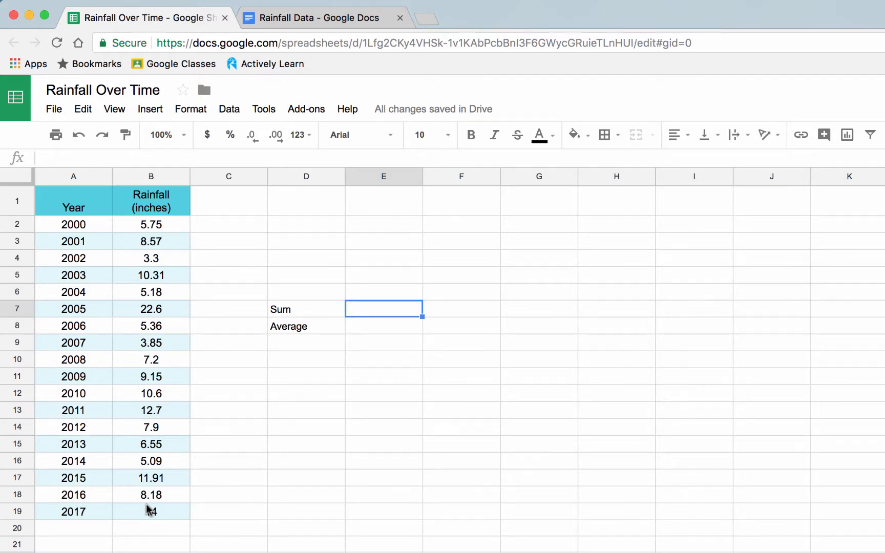
pyautogui.click(166, 230)
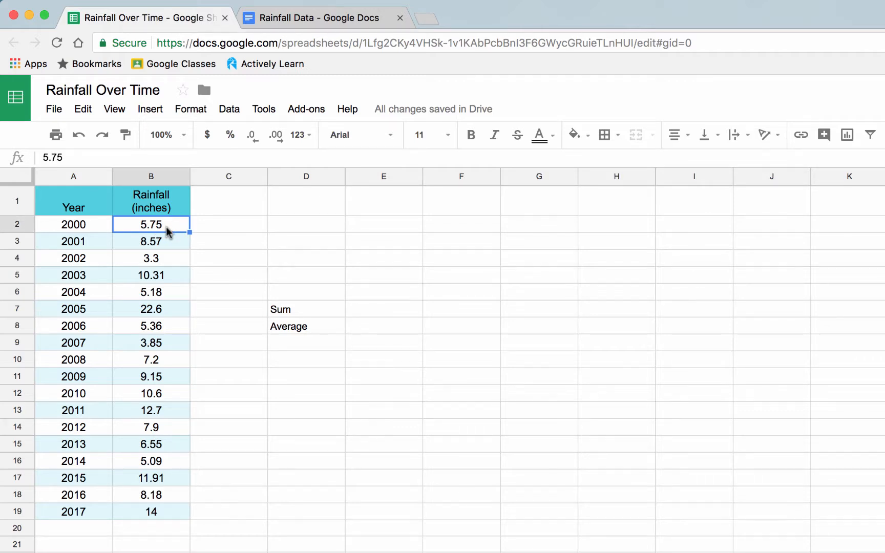
pyautogui.press('Down')
pyautogui.press('Down')
pyautogui.press('Down')
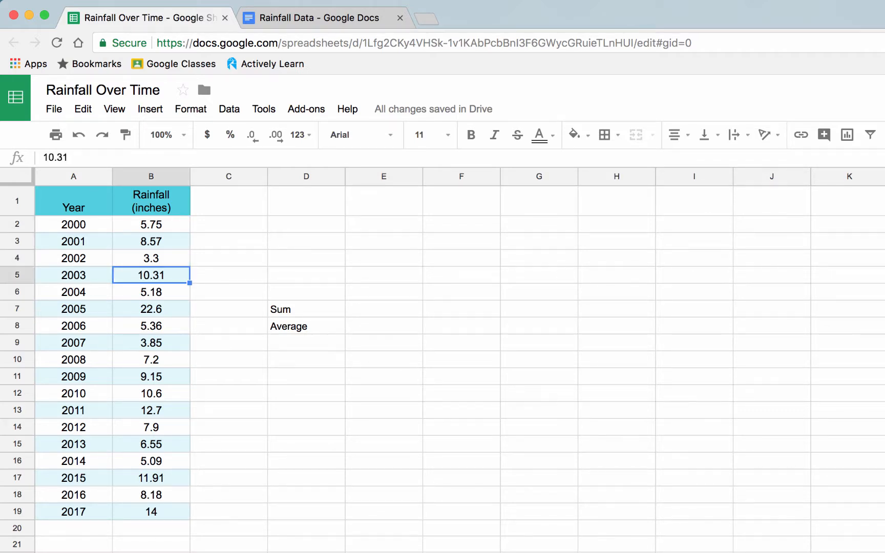
pyautogui.press('Down')
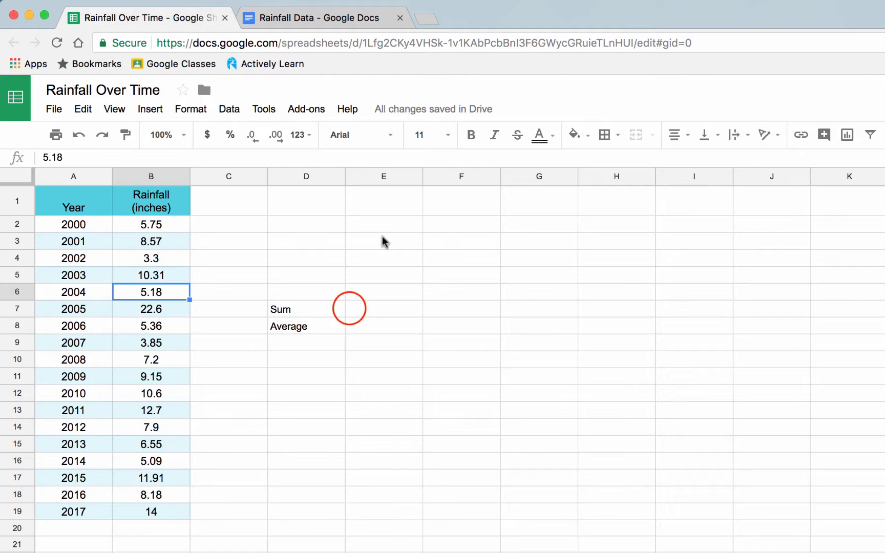
# Step: Add up the rainfall values B2:B19 in cell E7 with a SUM formula
pyautogui.click(349, 309)
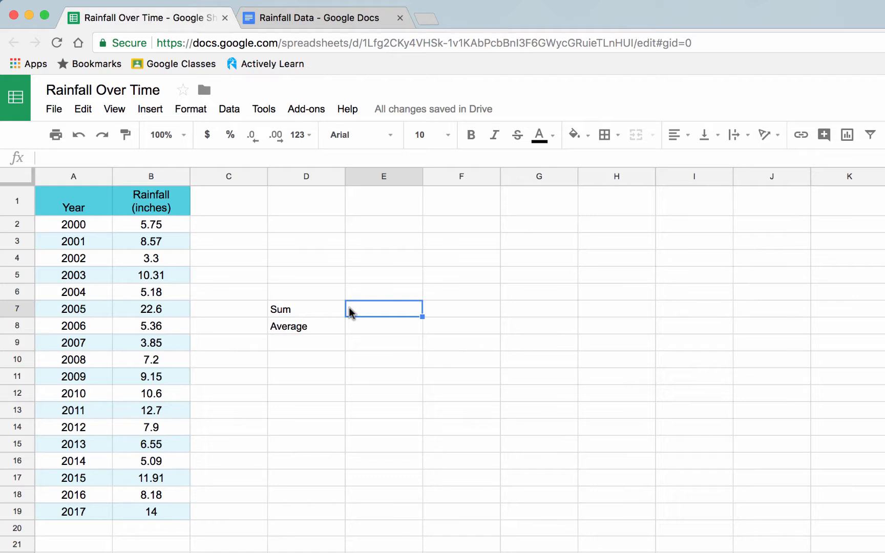
pyautogui.write('=')
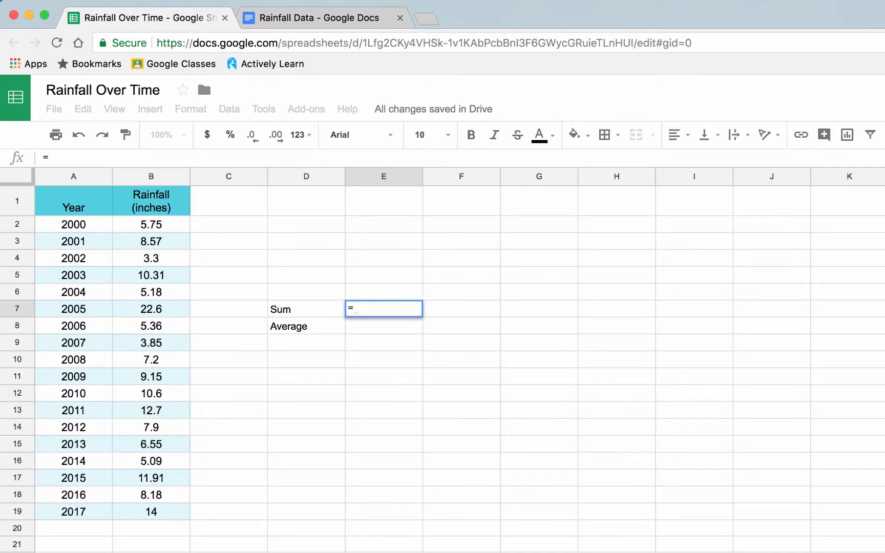
pyautogui.write('SUM')
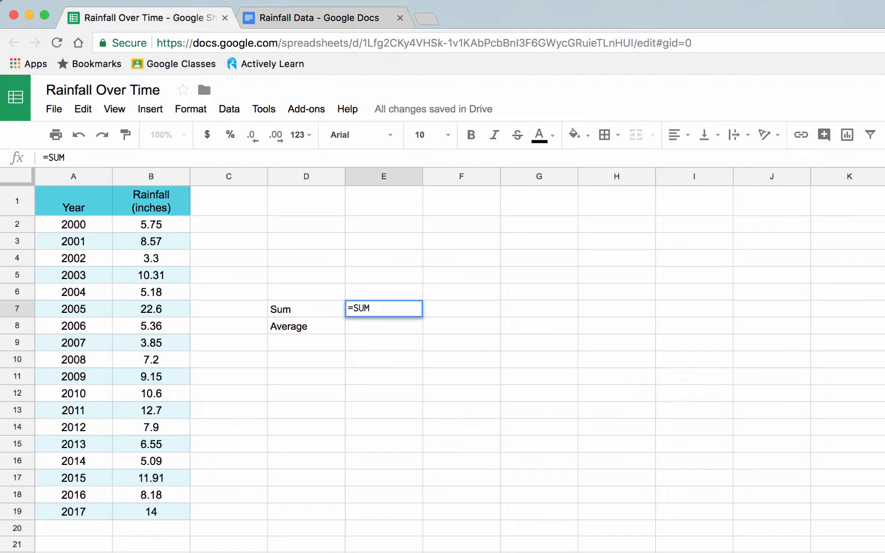
pyautogui.write('(')
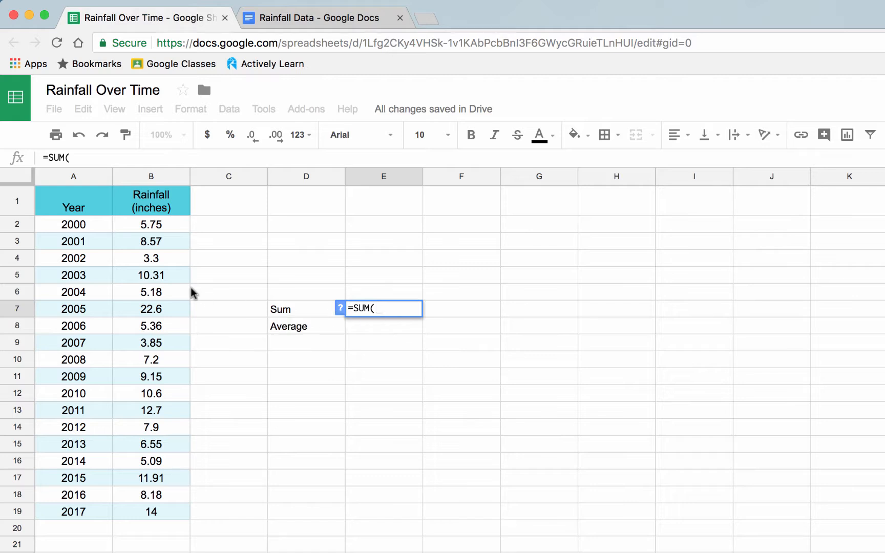
pyautogui.click(159, 227)
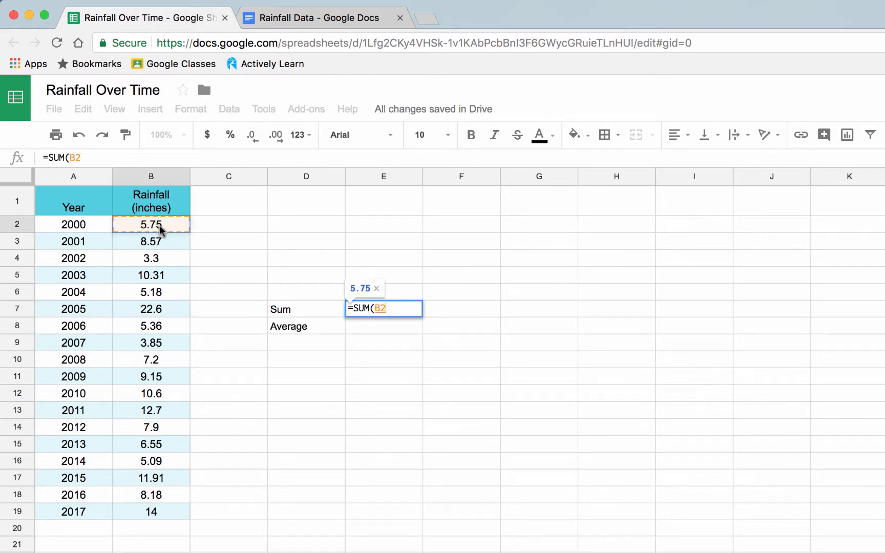
pyautogui.moveTo(160, 229); pyautogui.dragTo(145, 512)
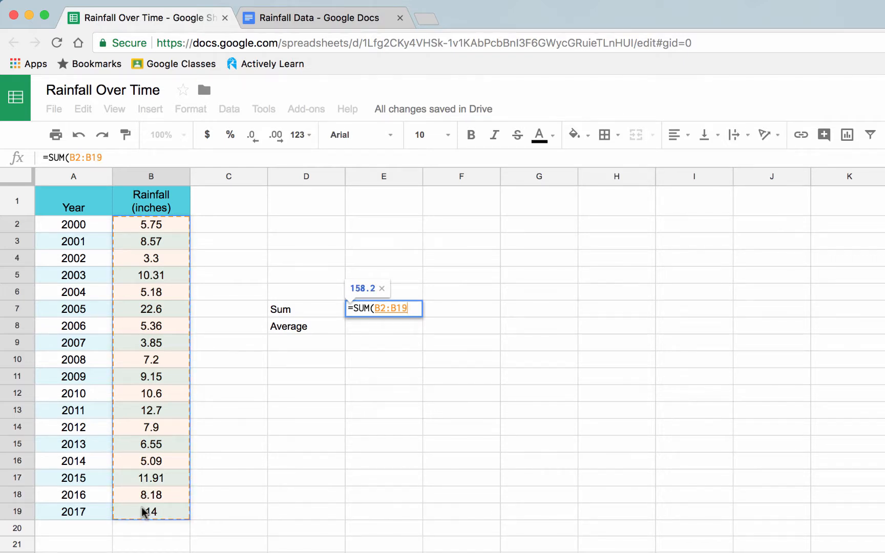
pyautogui.press('Return')
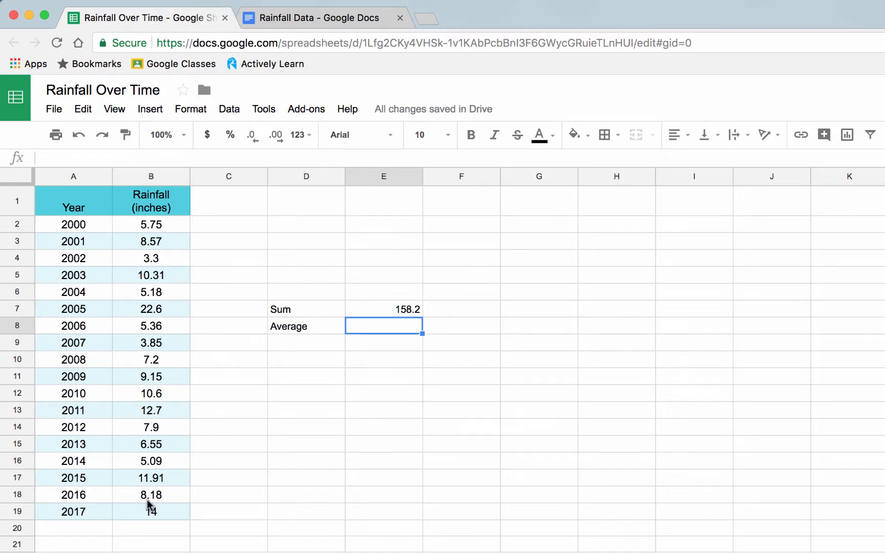
# Step: Calculate the average of the rainfall values B2:B19 in cell E8 by inserting the AVERAGE function
pyautogui.click(151, 110)
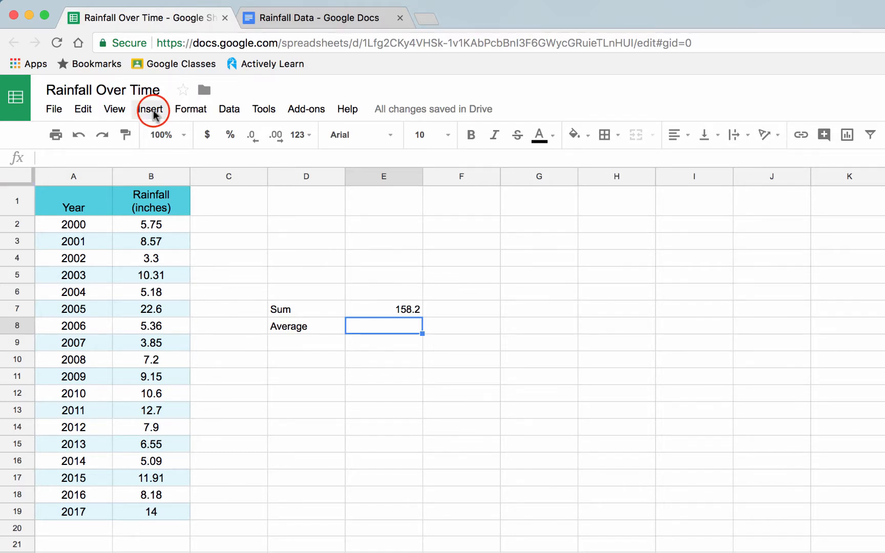
pyautogui.click(152, 109)
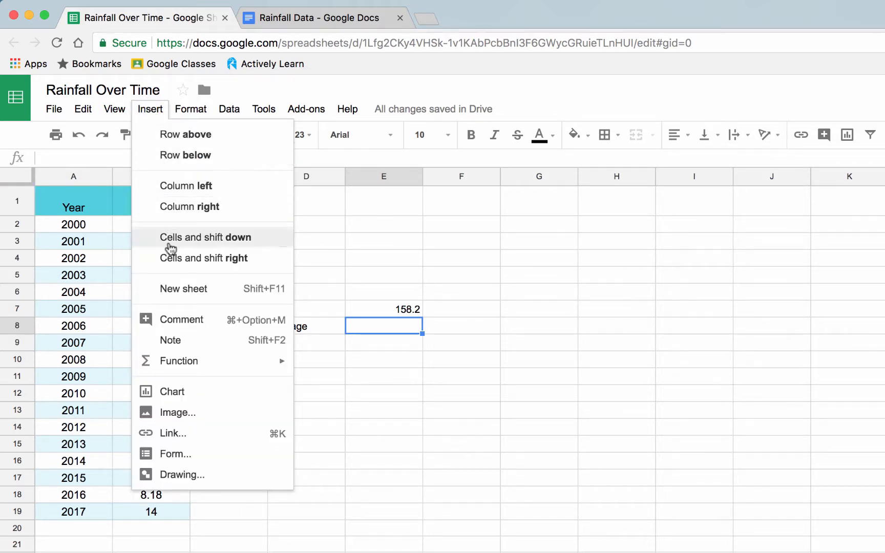
pyautogui.moveTo(177, 365)
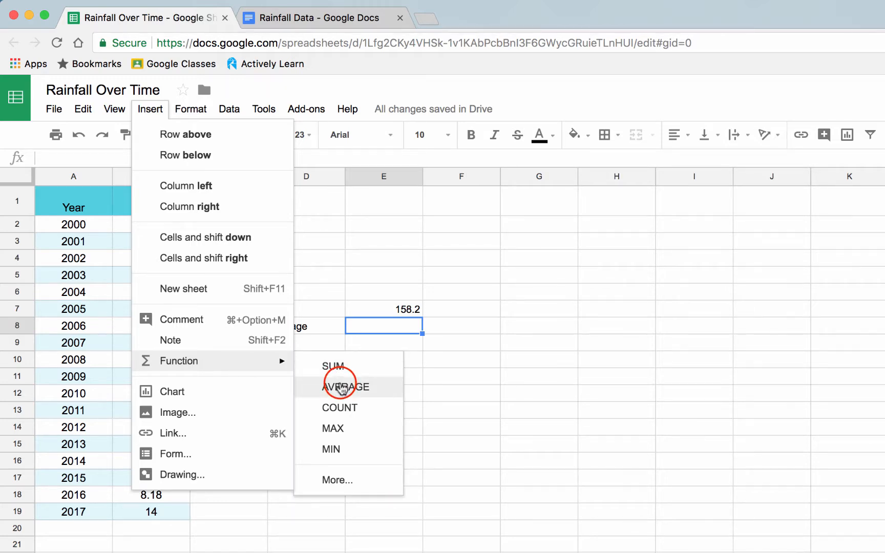
pyautogui.click(340, 387)
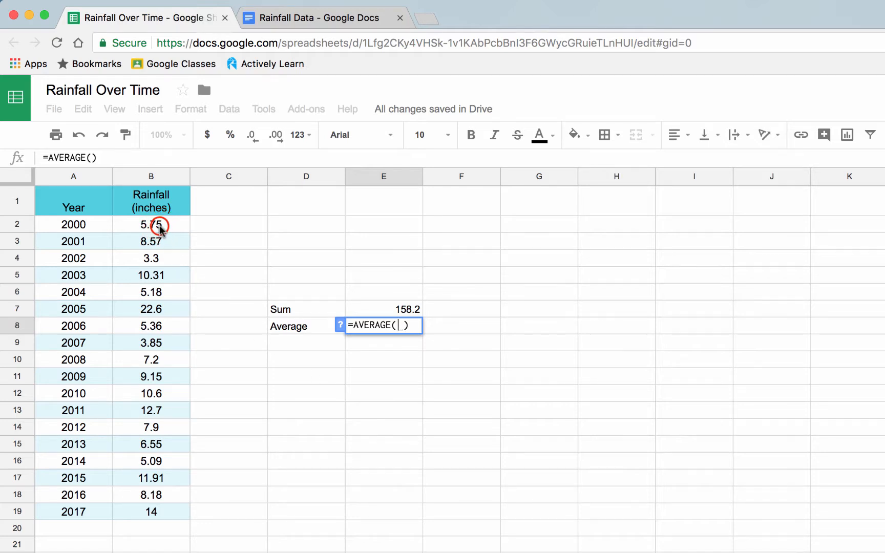
pyautogui.moveTo(157, 225); pyautogui.dragTo(152, 510)
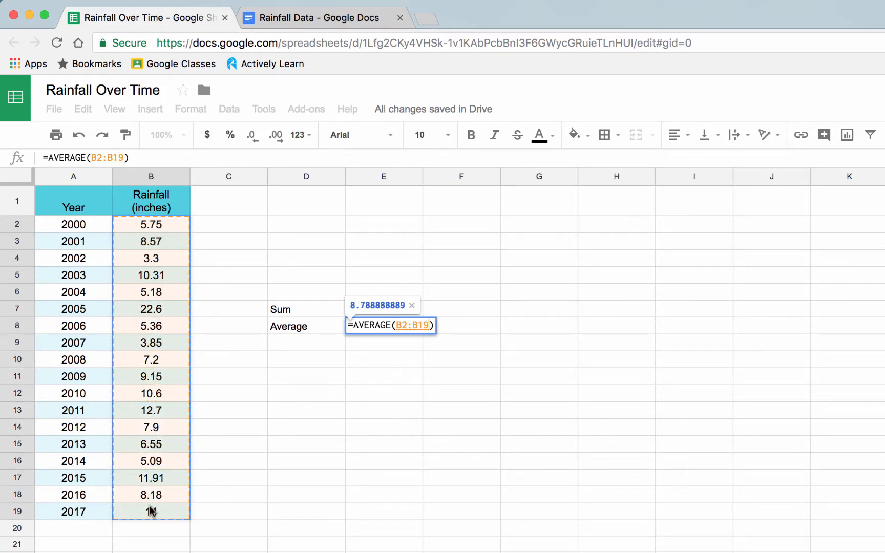
pyautogui.press('Return')
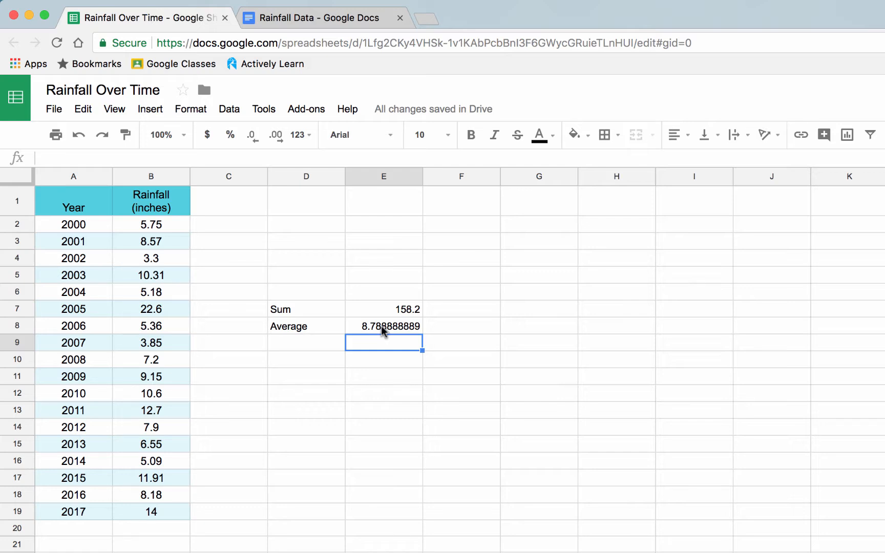
# Step: Open the full Google spreadsheets function list, look through the available functions by type, and close the help page
pyautogui.click(149, 111)
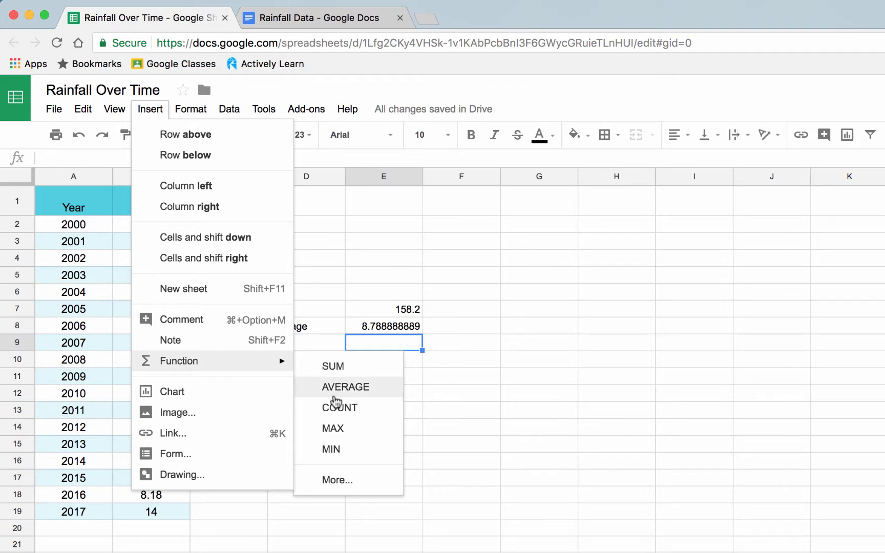
pyautogui.click(332, 480)
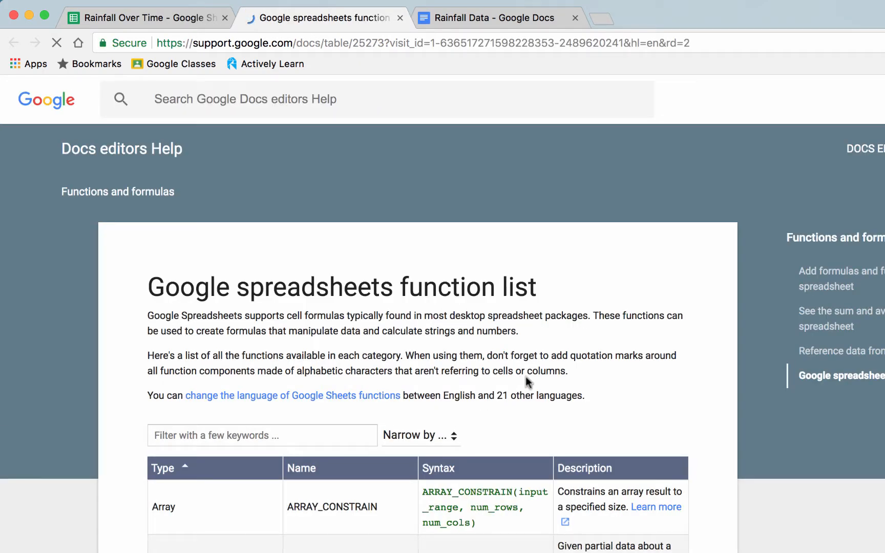
pyautogui.scroll(-15, 525, 381)
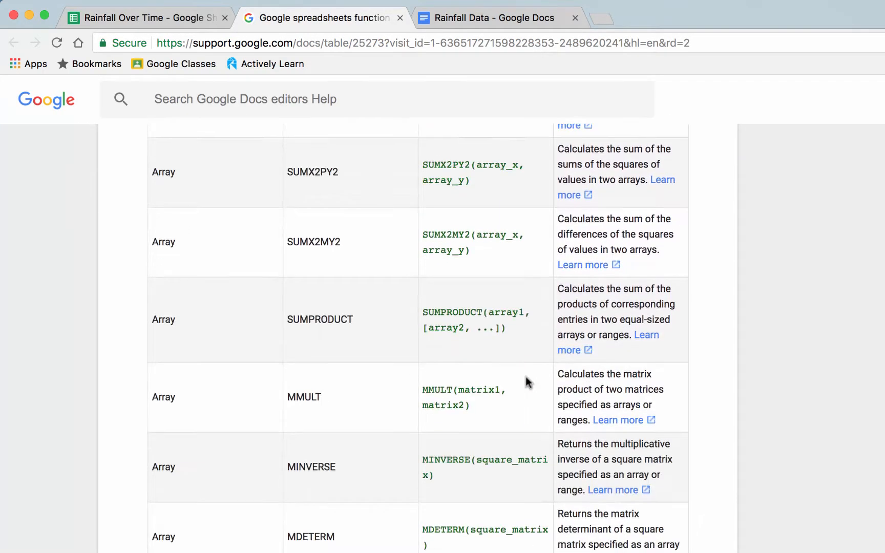
pyautogui.scroll(-20, 527, 382)
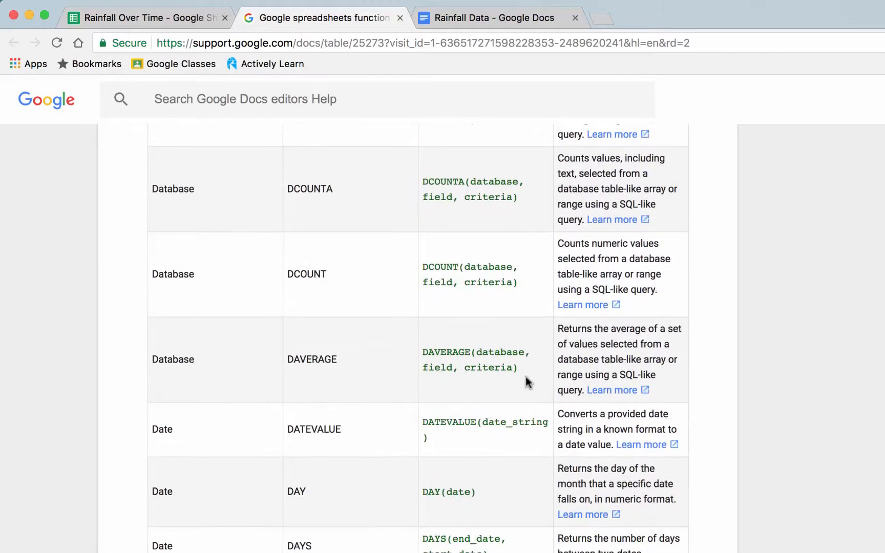
pyautogui.scroll(-10, 528, 381)
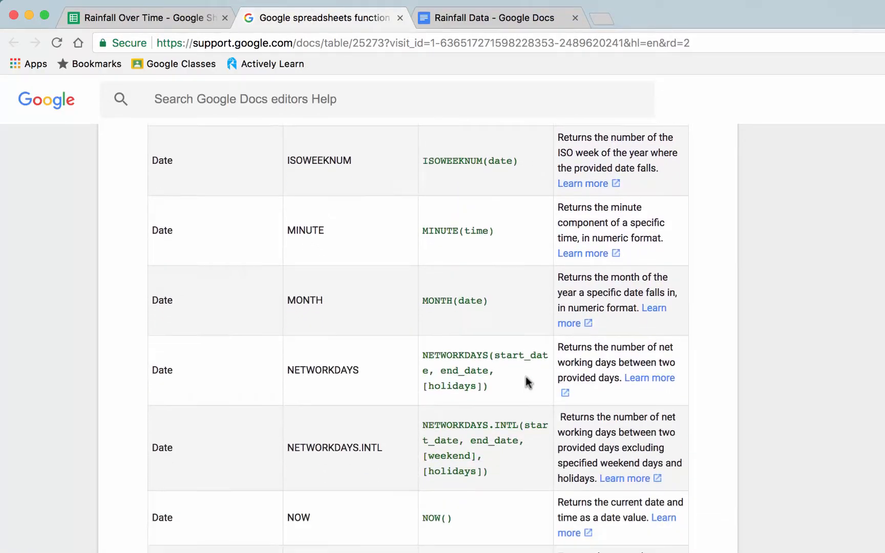
pyautogui.scroll(-15, 526, 381)
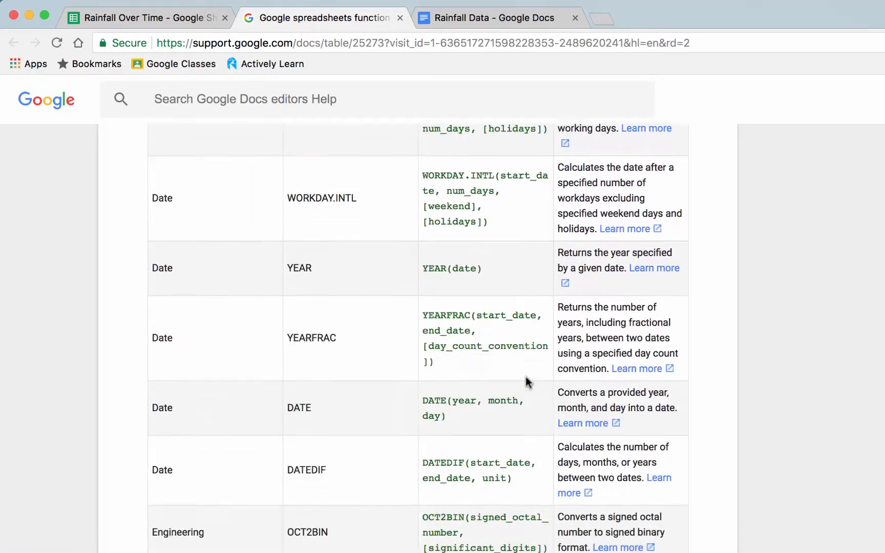
pyautogui.scroll(-15, 526, 381)
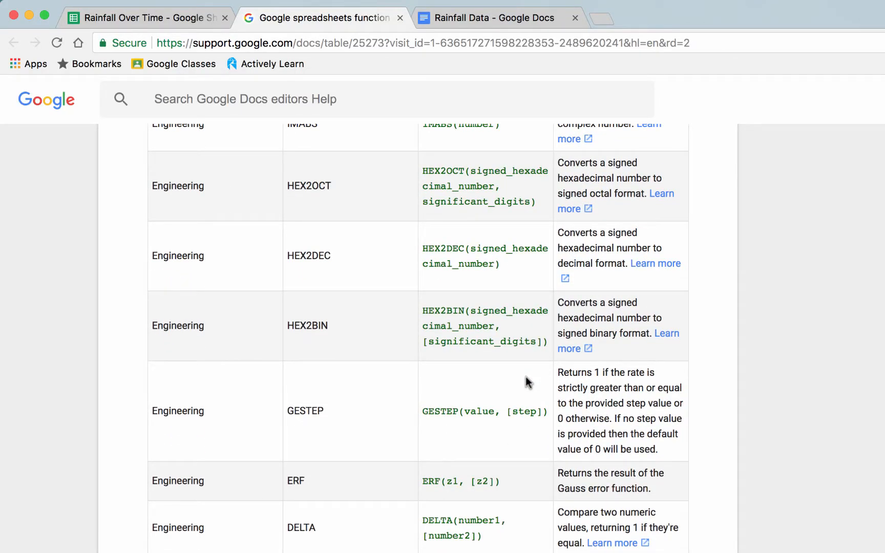
pyautogui.scroll(3, 526, 381)
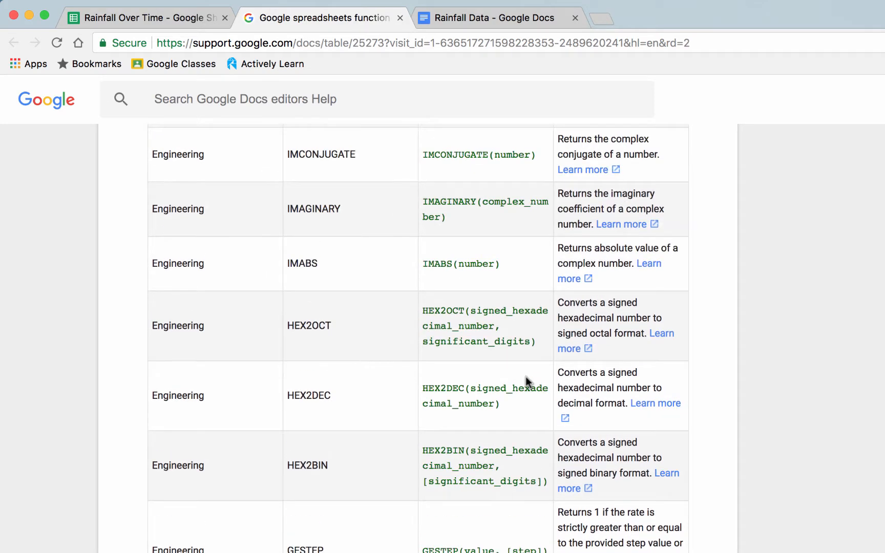
pyautogui.click(400, 18)
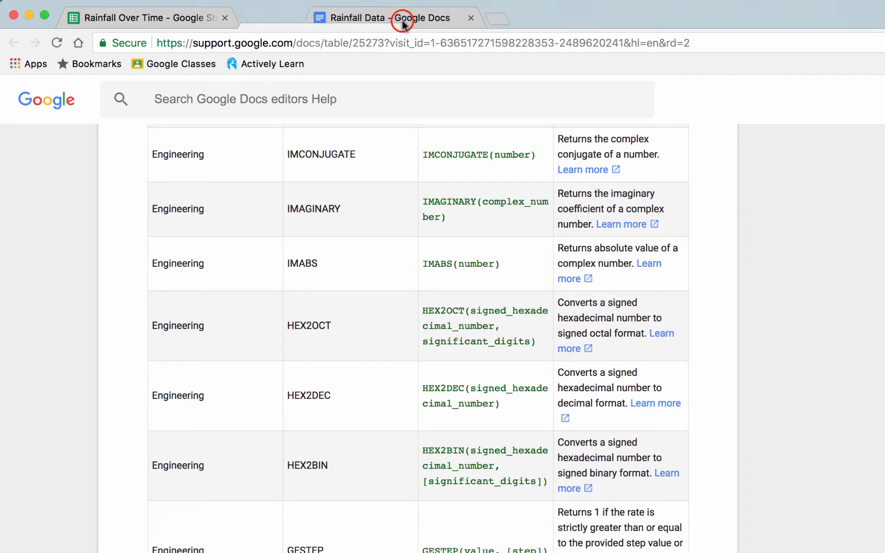